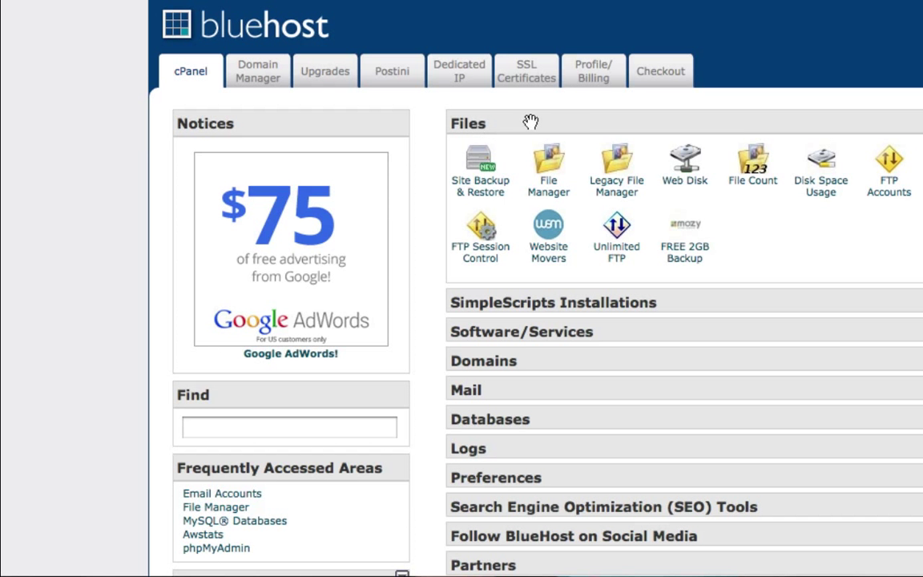
Launch File Manager opened at the Web Root.
click(472, 124)
click(476, 124)
click(548, 197)
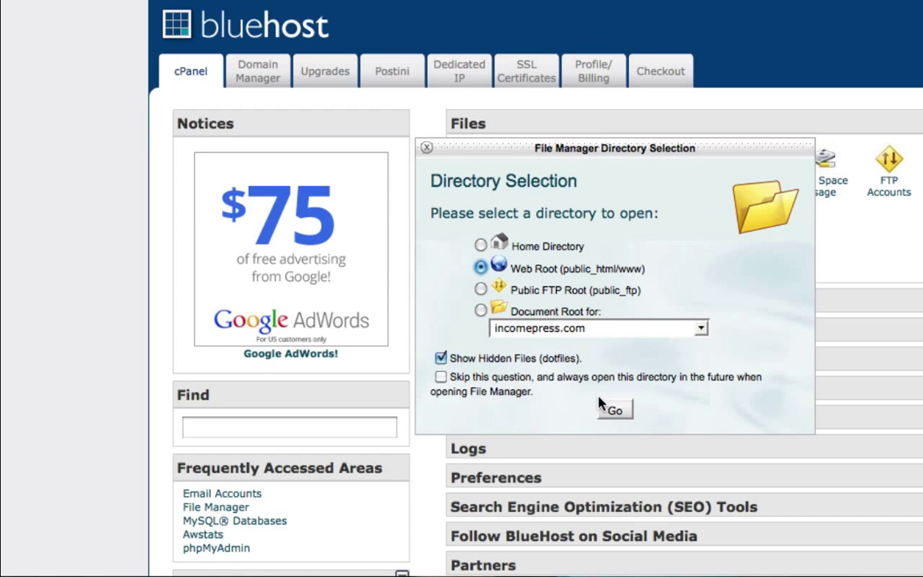
click(615, 410)
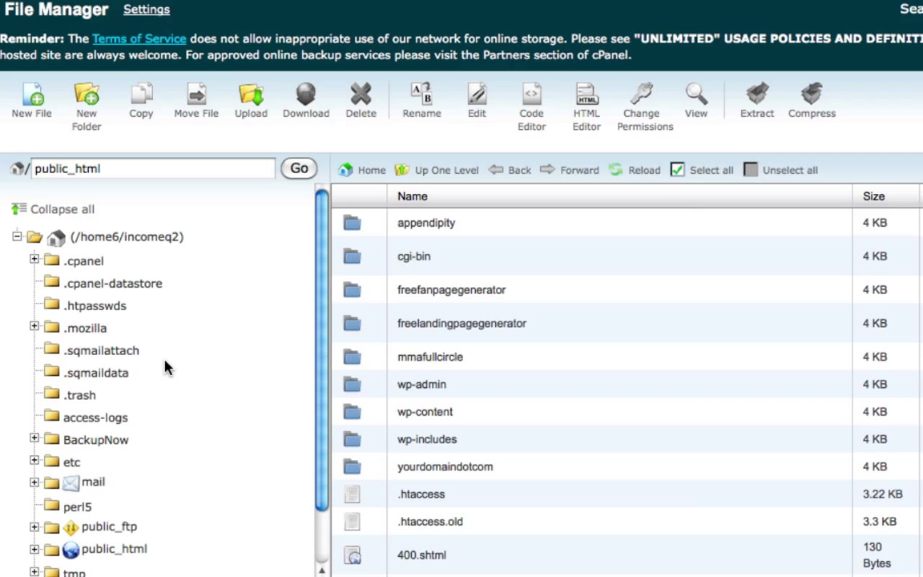
Expand public_html and its yourdomaindotcom subfolder in the folder tree.
scroll(165, 366, down, 2)
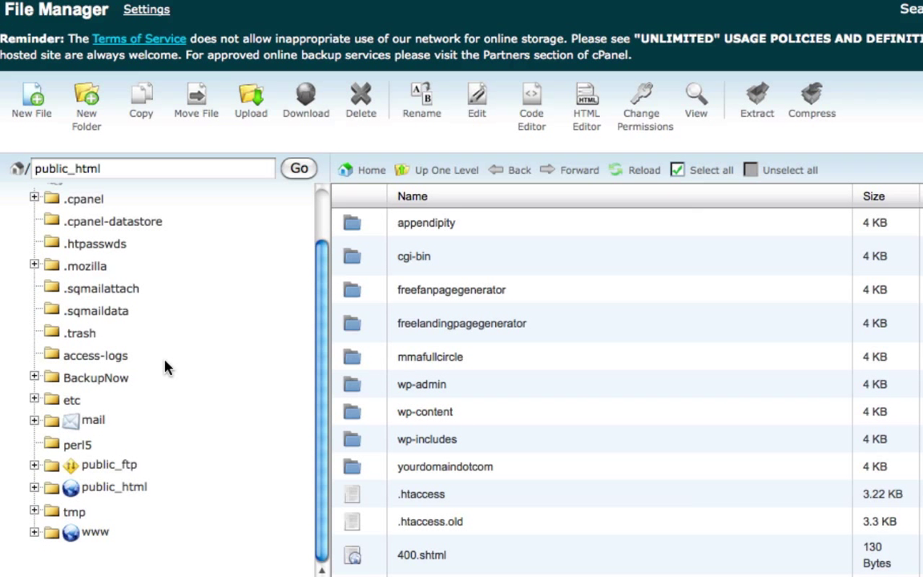
click(85, 489)
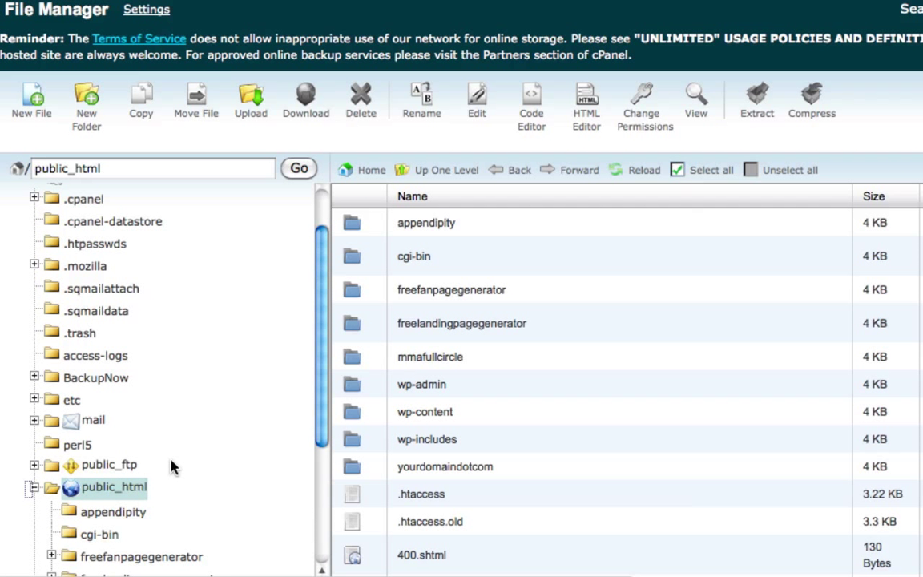
scroll(173, 467, down, 5)
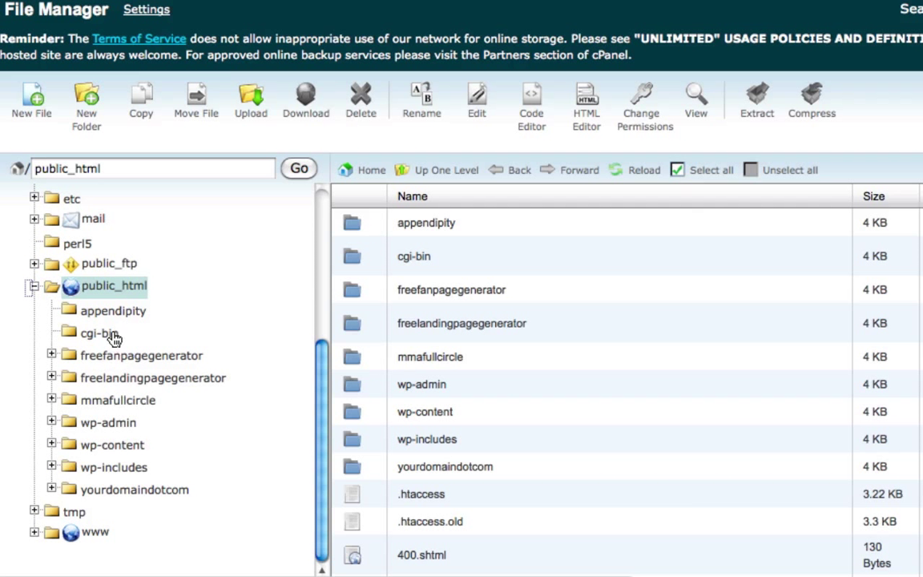
click(70, 488)
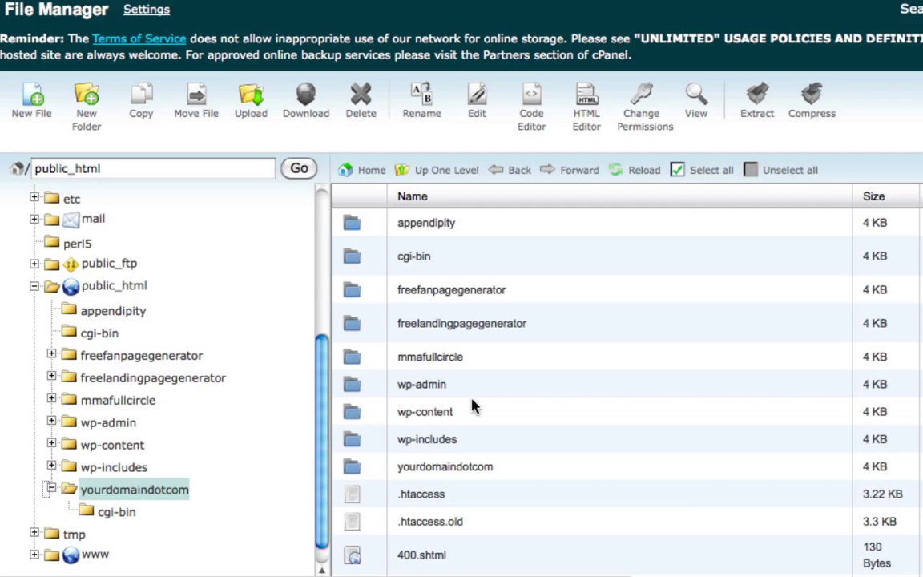
Navigate into yourdomaindotcom and select its only item, the 4 KB cgi-bin folder.
click(353, 473)
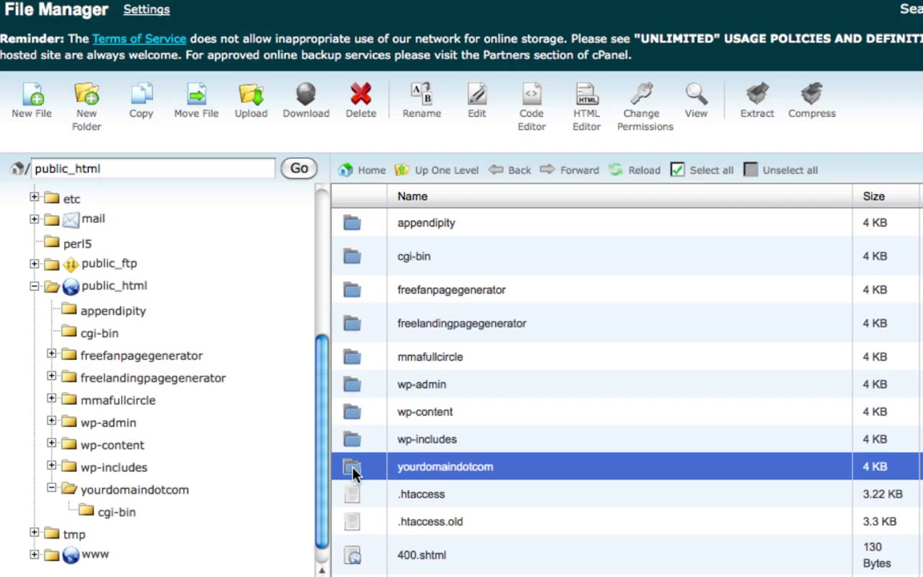
double_click(353, 474)
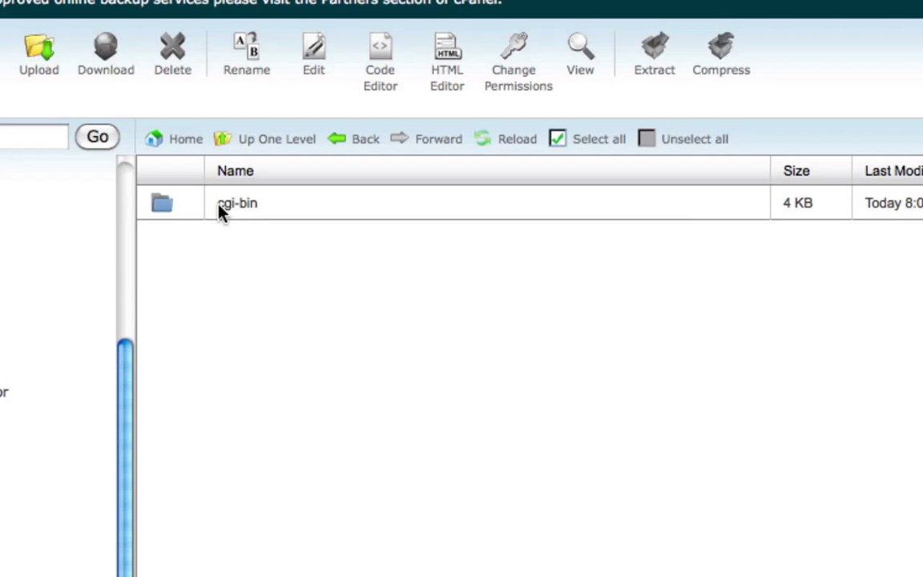
click(244, 218)
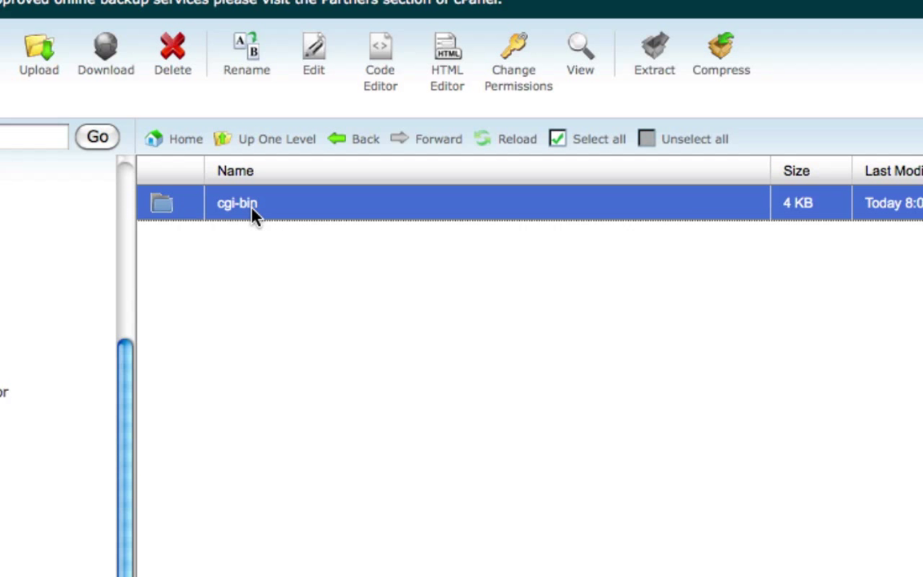
Upload optinpage.html (7.73 KB) and thankyoupage.html (4.41 KB) from templates, then return to yourdomaindotcom.
click(47, 74)
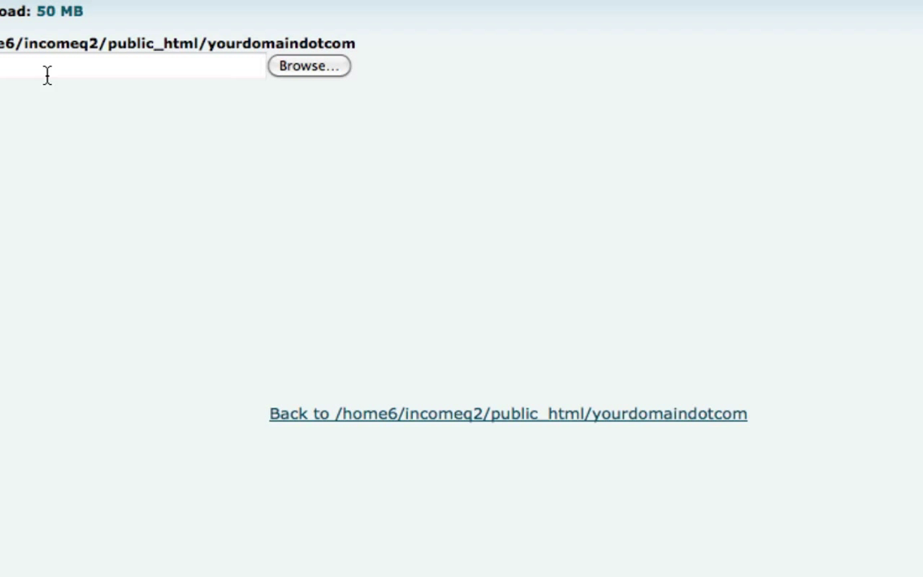
click(296, 71)
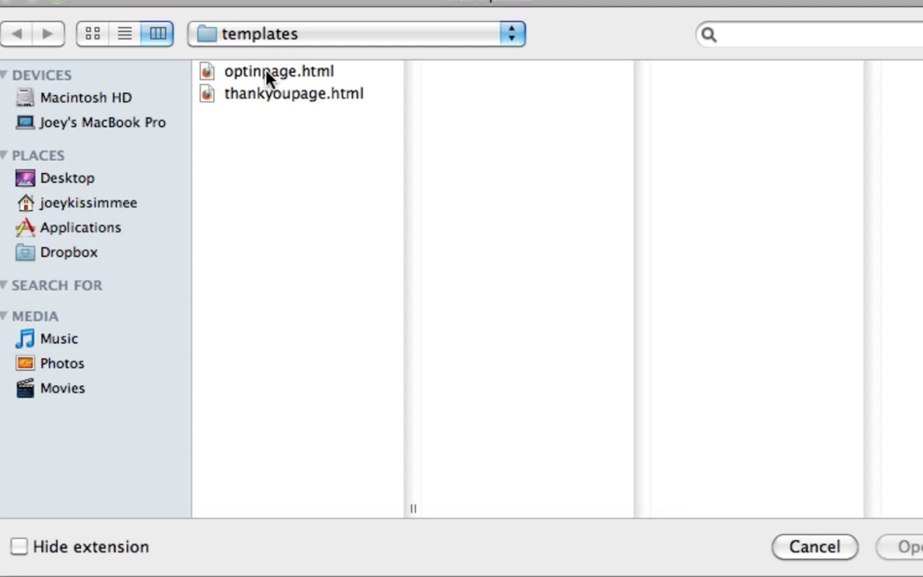
click(274, 74)
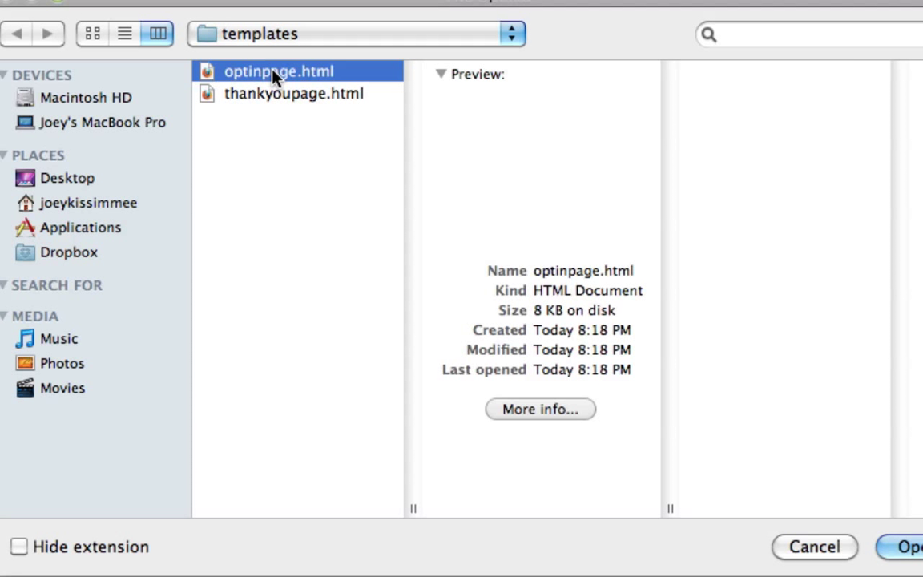
click(907, 546)
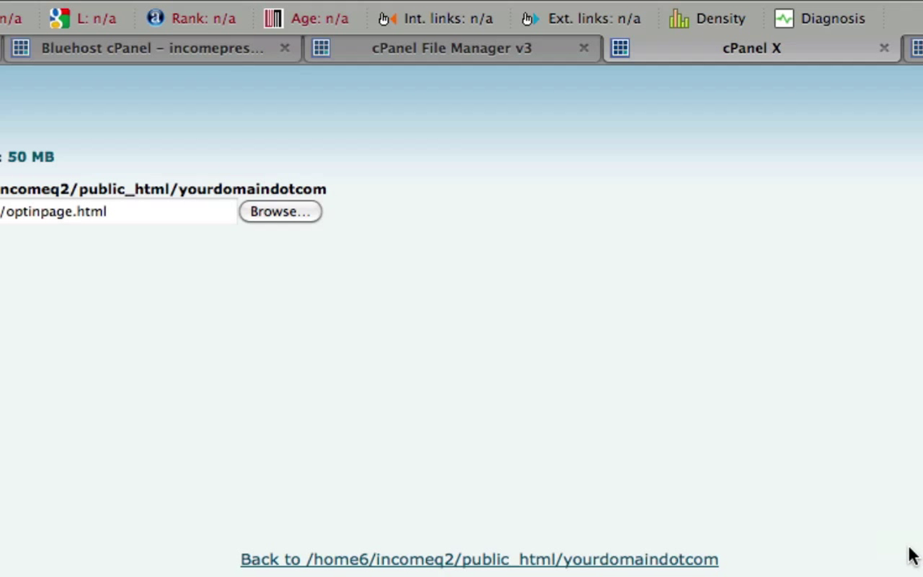
click(278, 213)
click(270, 94)
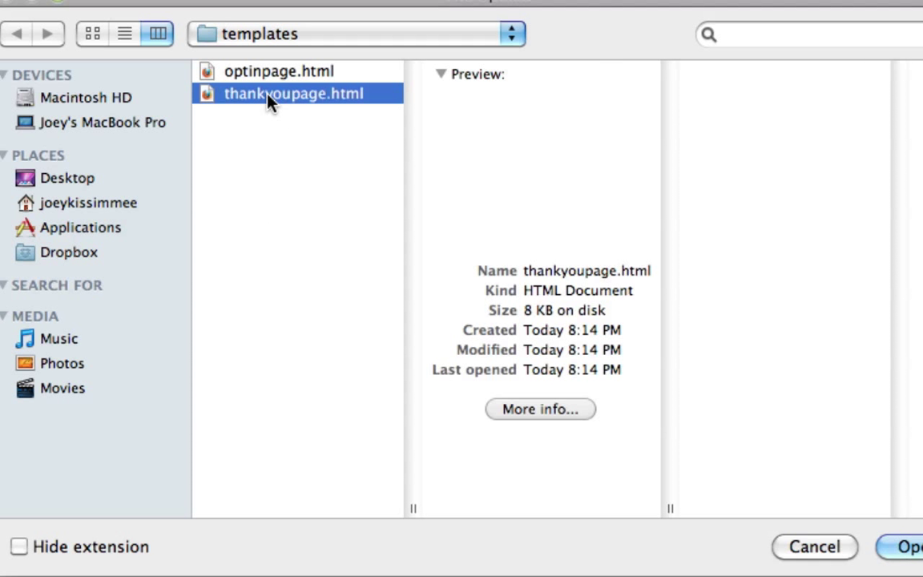
click(913, 551)
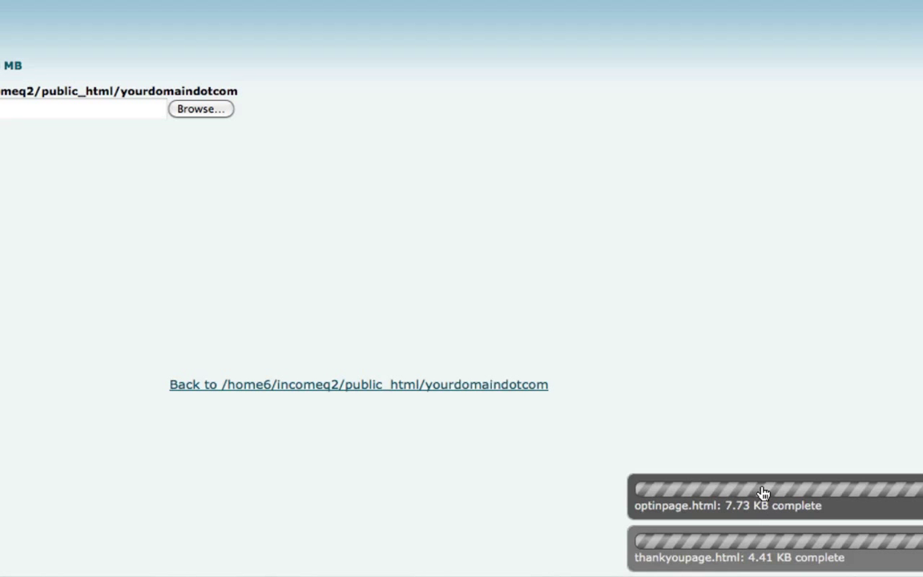
click(327, 386)
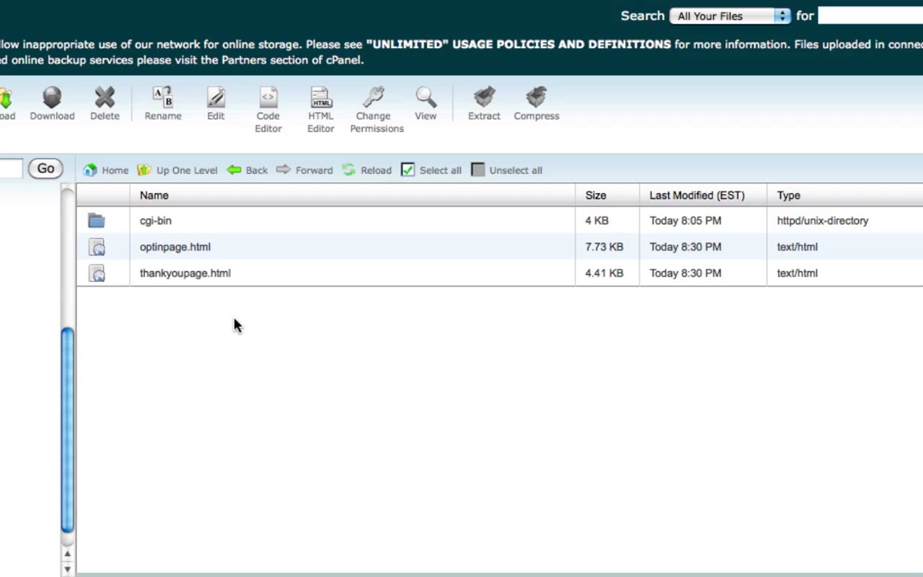
click(176, 277)
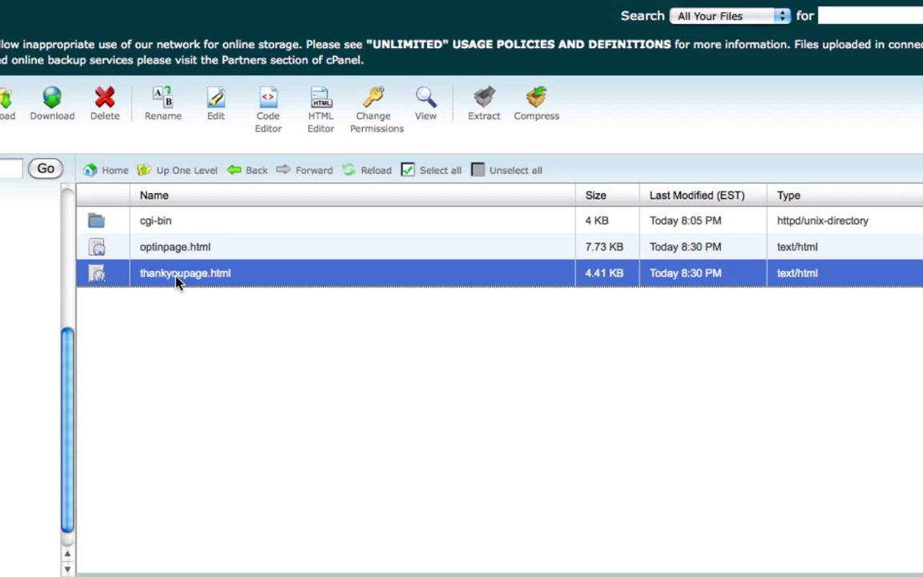
double_click(176, 276)
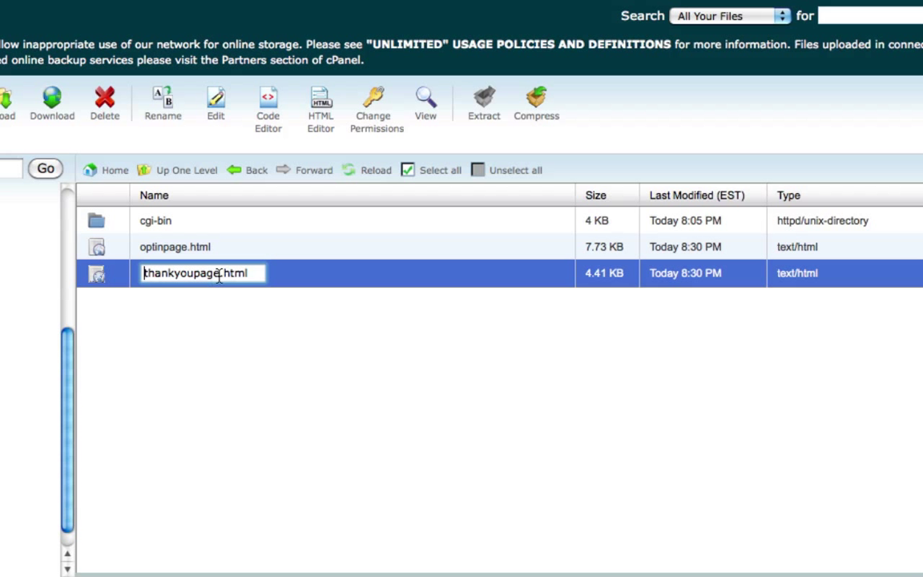
drag(219, 274, 124, 273)
text(freee)
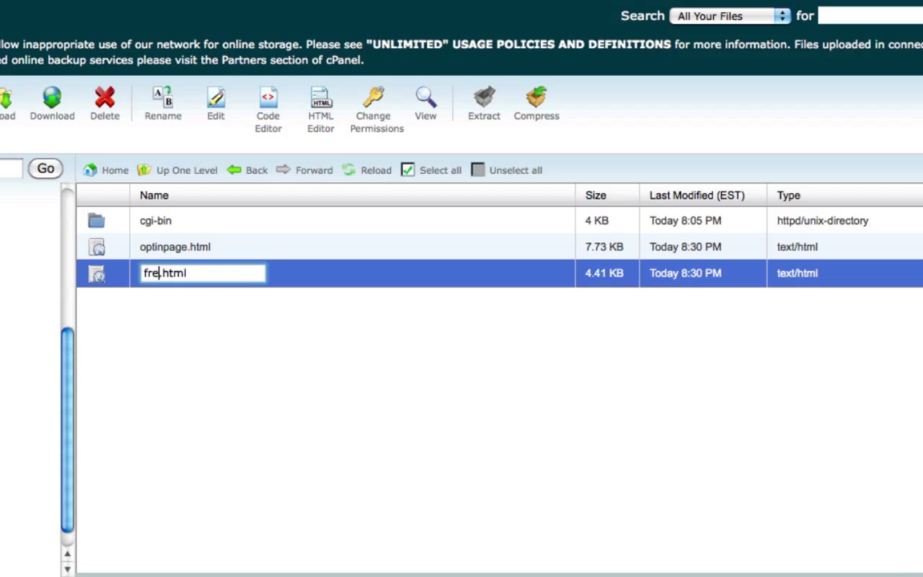
text(book)
key(super+z)
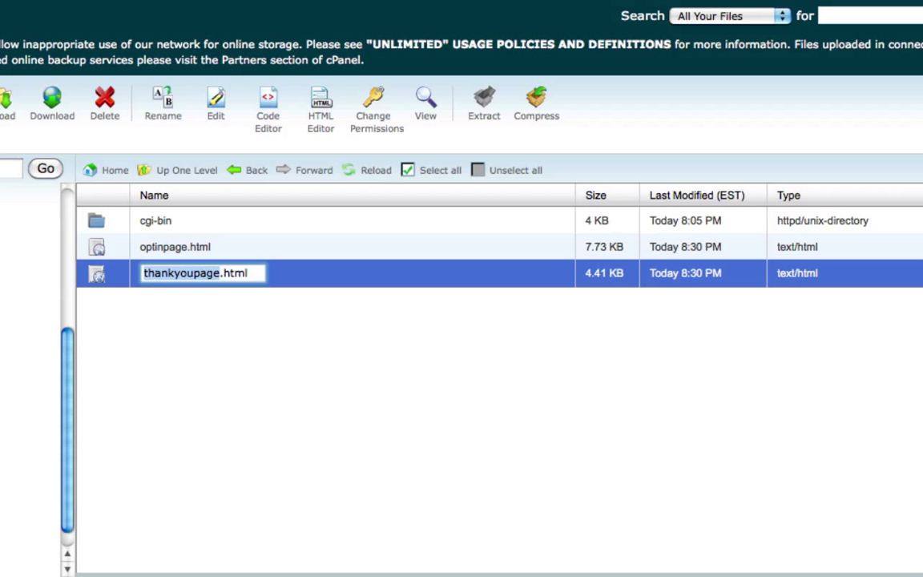
click(142, 327)
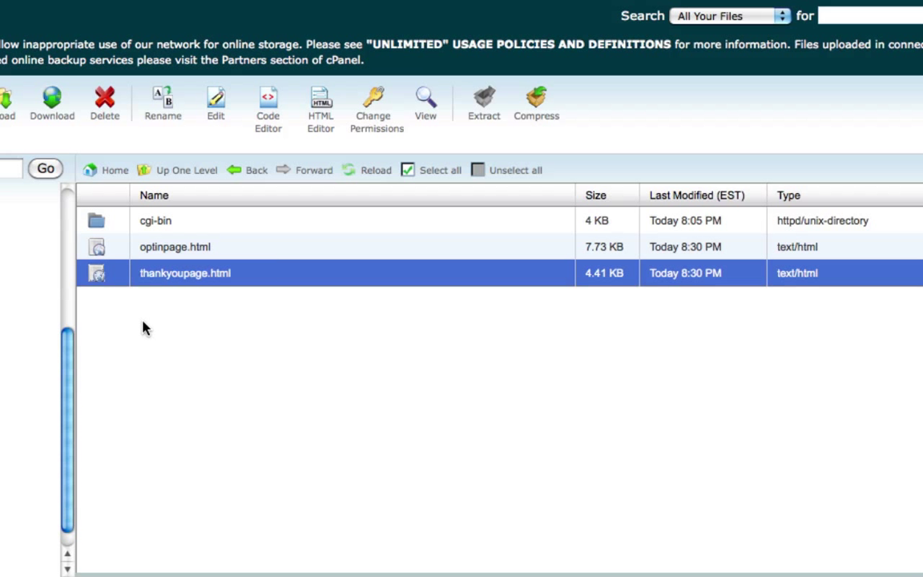
click(163, 251)
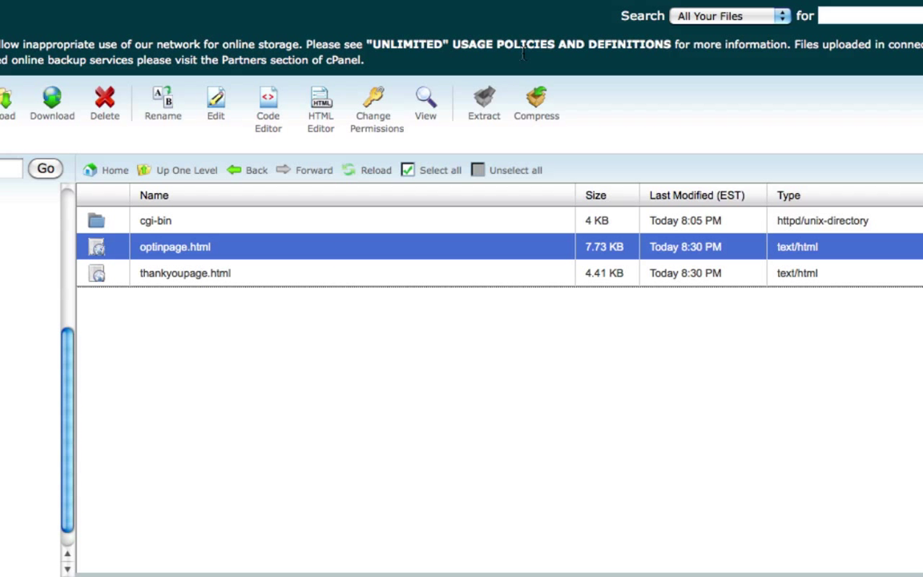
double_click(165, 248)
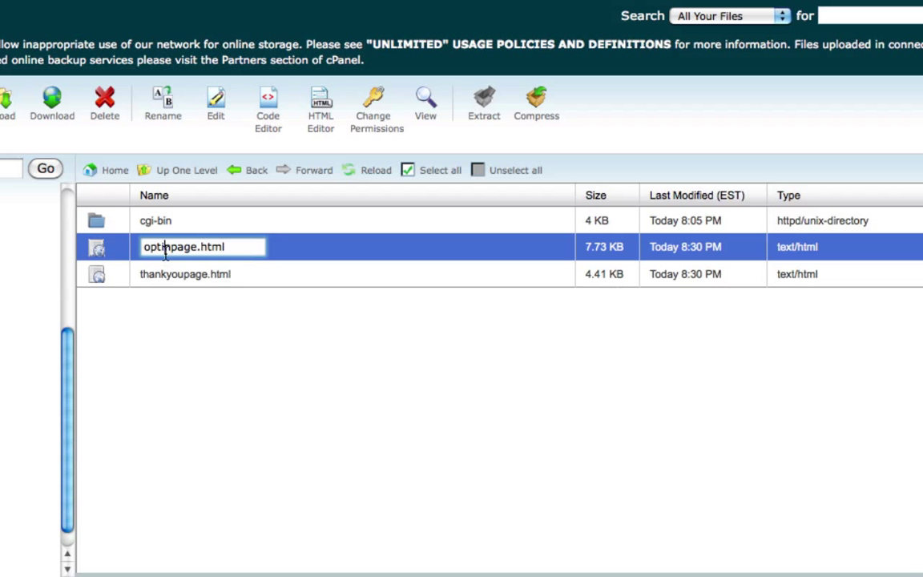
double_click(189, 248)
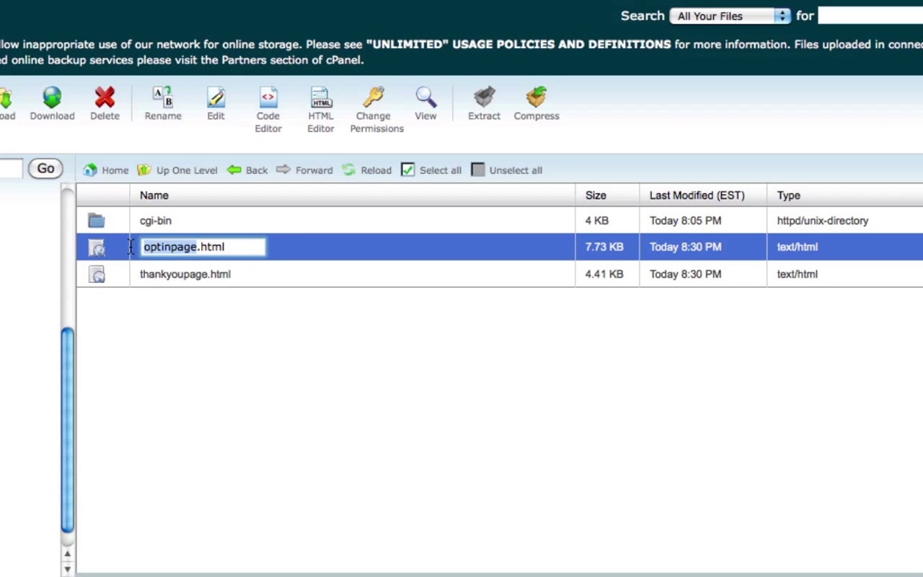
click(169, 304)
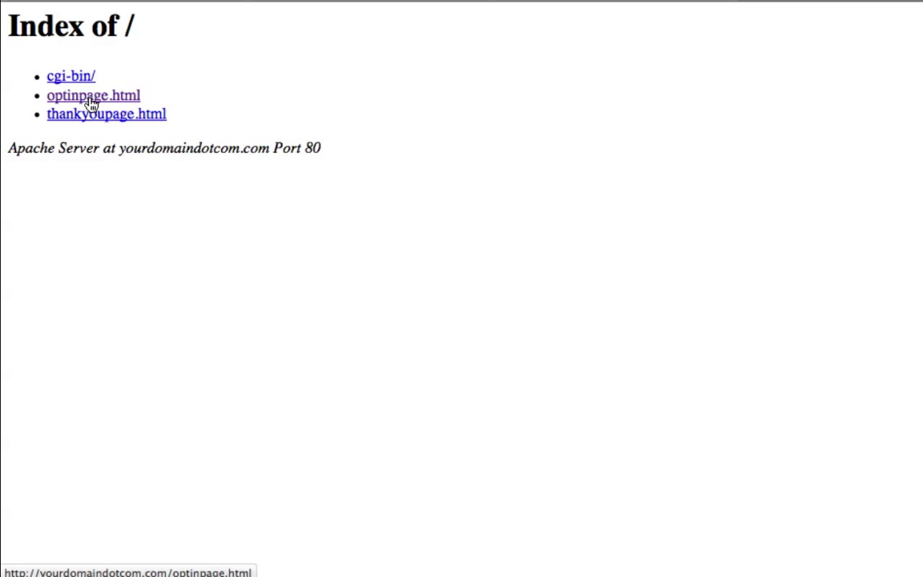
click(98, 100)
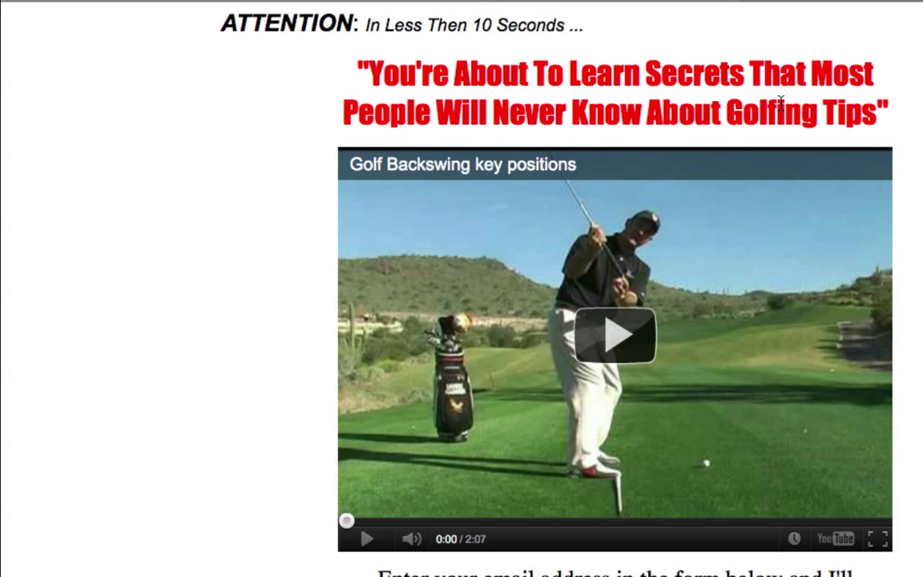
key(alt+Left)
click(416, 1)
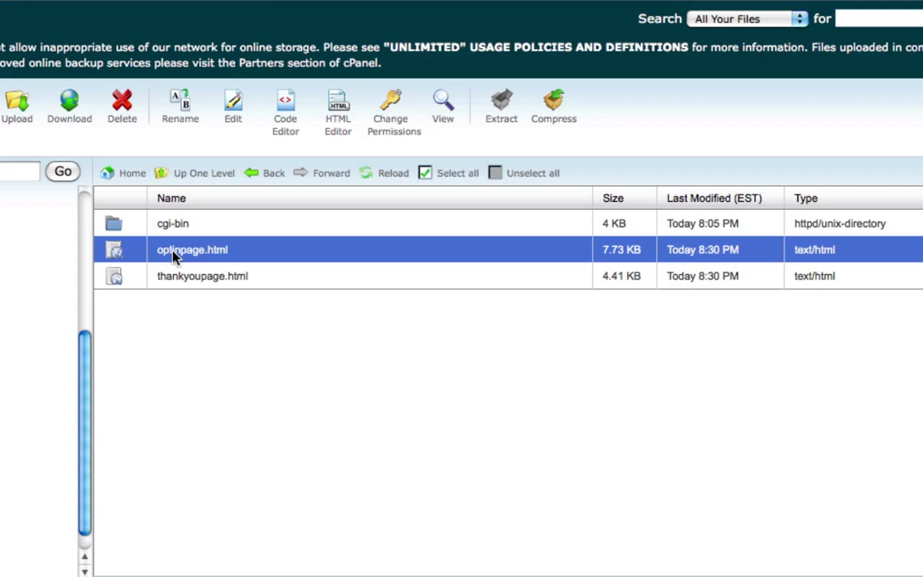
Change the 'optinpage' part of optinpage.html to 'index', making it index.html.
click(173, 251)
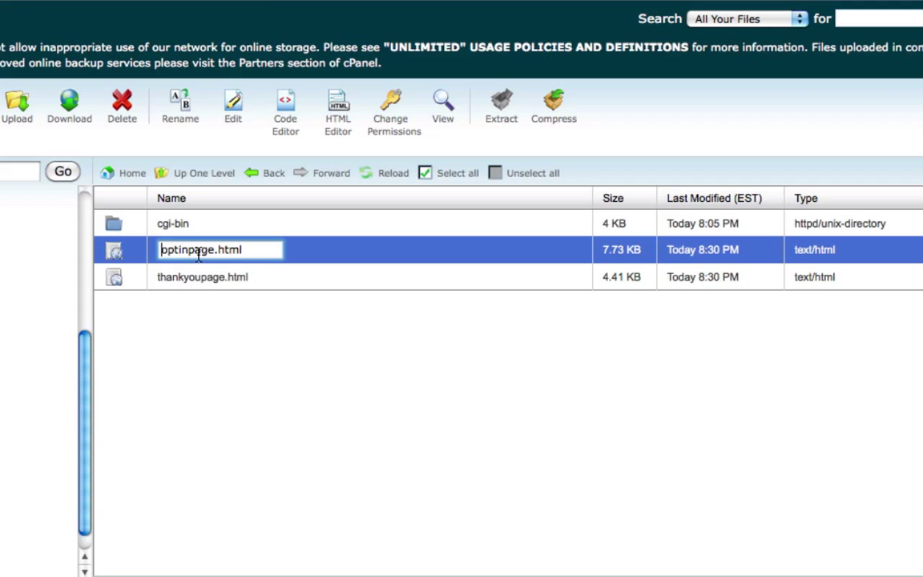
drag(211, 249, 142, 250)
text(index)
key(Return)
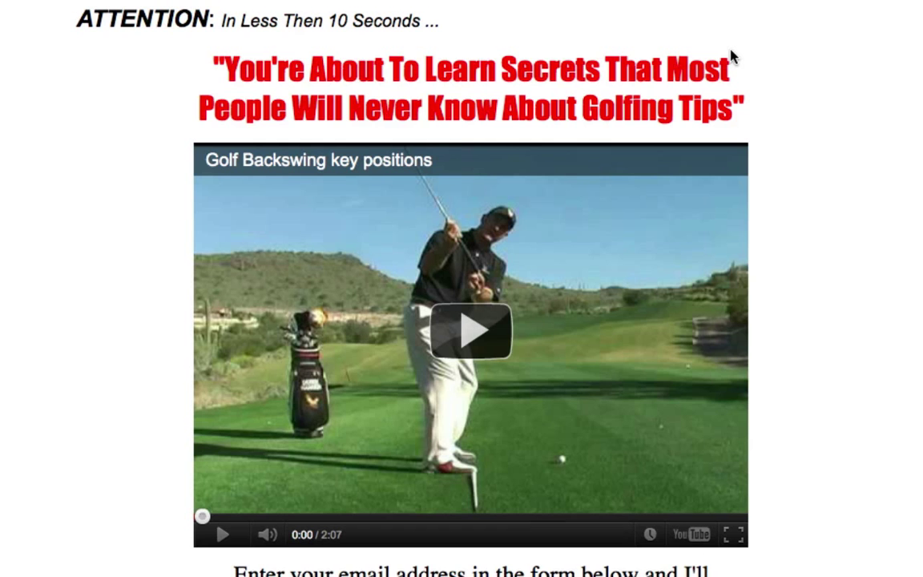
Scroll through the Free Golfing Tips thank-you page, past the backswing video, to the WAIT! There's More! offer.
scroll(747, 126, down, 5)
scroll(744, 126, up, 5)
scroll(745, 126, down, 5)
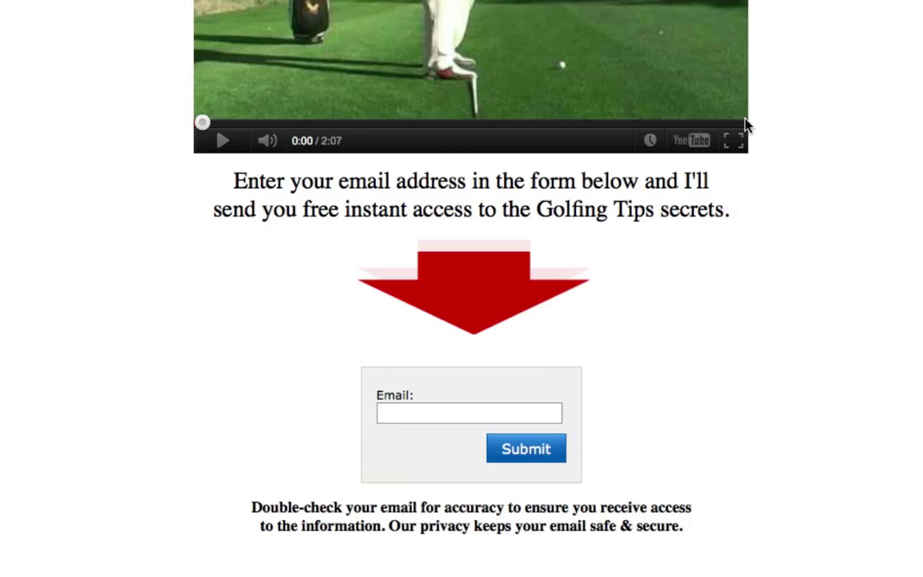
scroll(745, 126, up, 5)
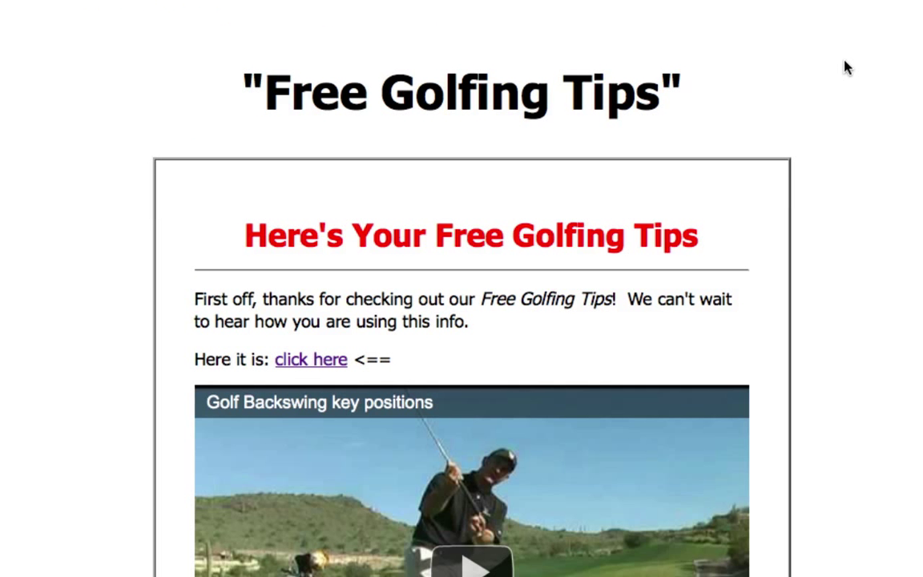
scroll(847, 69, down, 5)
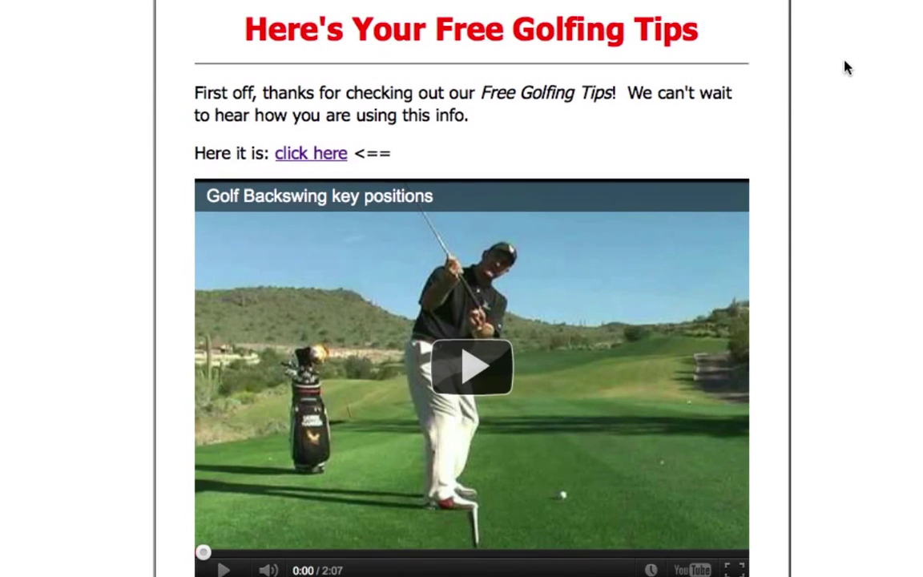
scroll(847, 68, up, 5)
scroll(675, 58, down, 6)
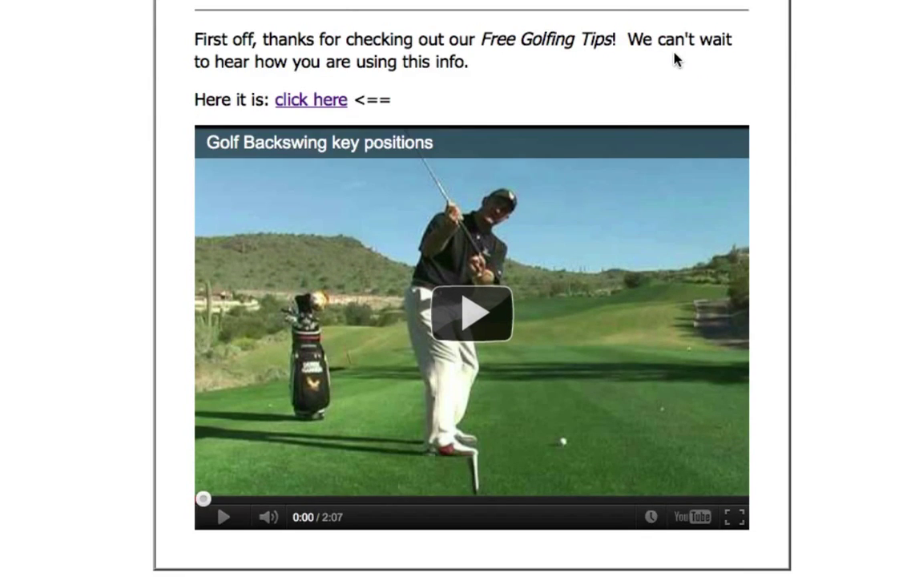
scroll(692, 80, down, 10)
scroll(753, 165, down, 5)
scroll(753, 164, up, 5)
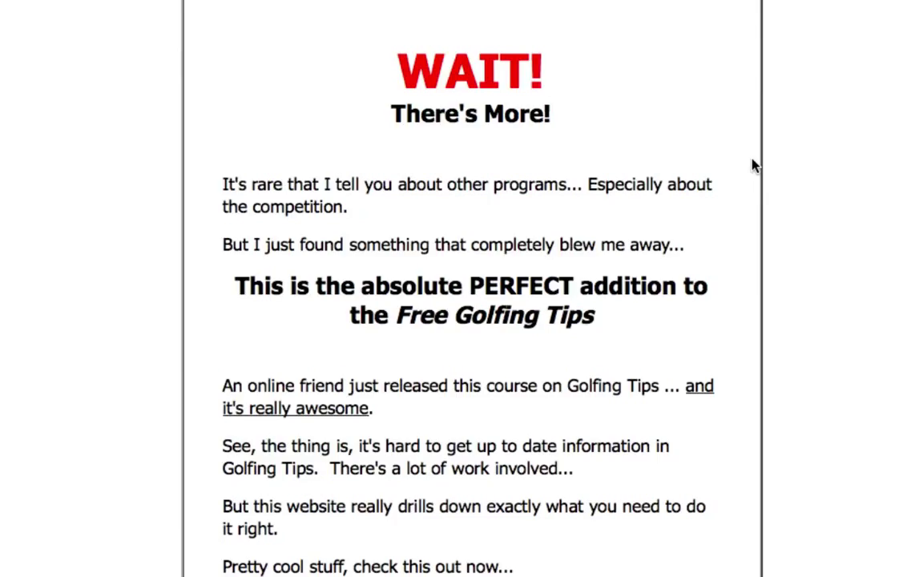
scroll(752, 165, up, 20)
scroll(753, 164, down, 5)
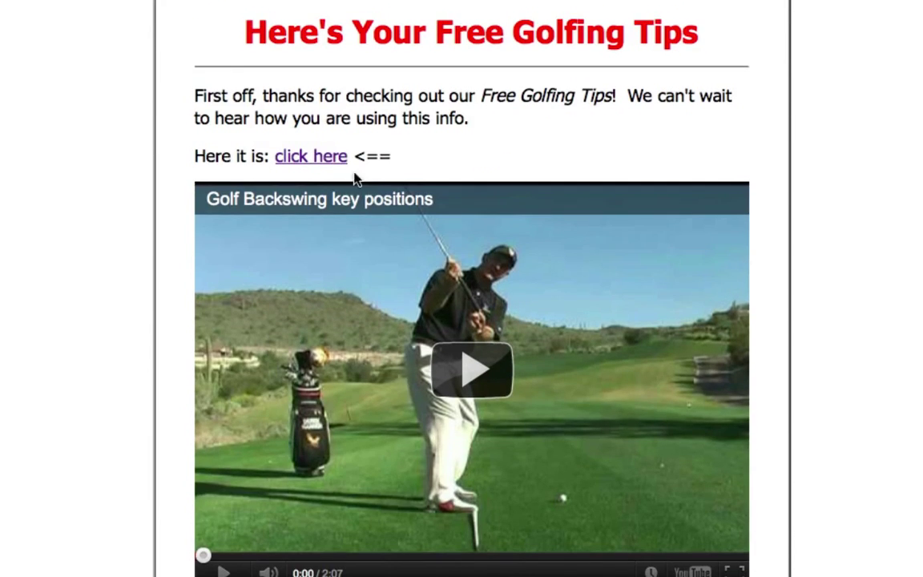
scroll(487, 209, down, 4)
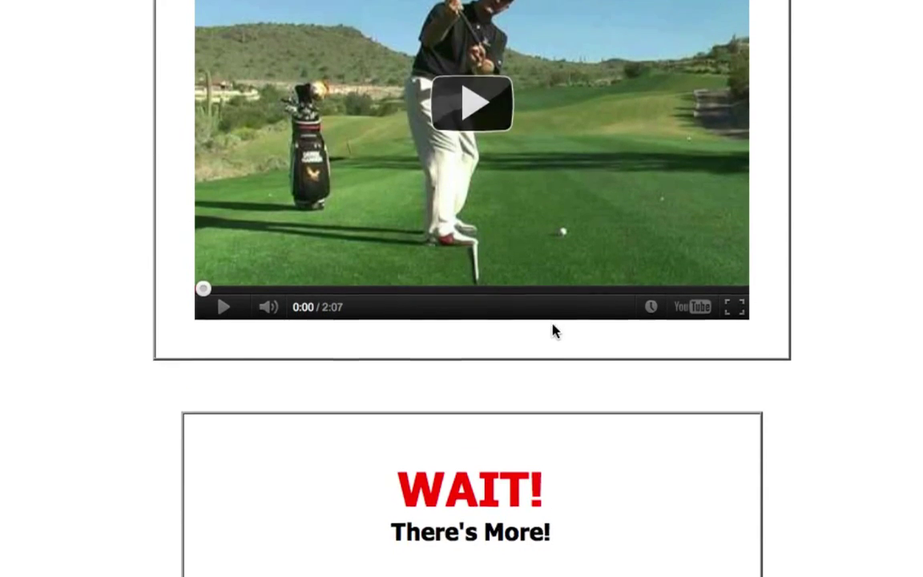
scroll(553, 330, down, 8)
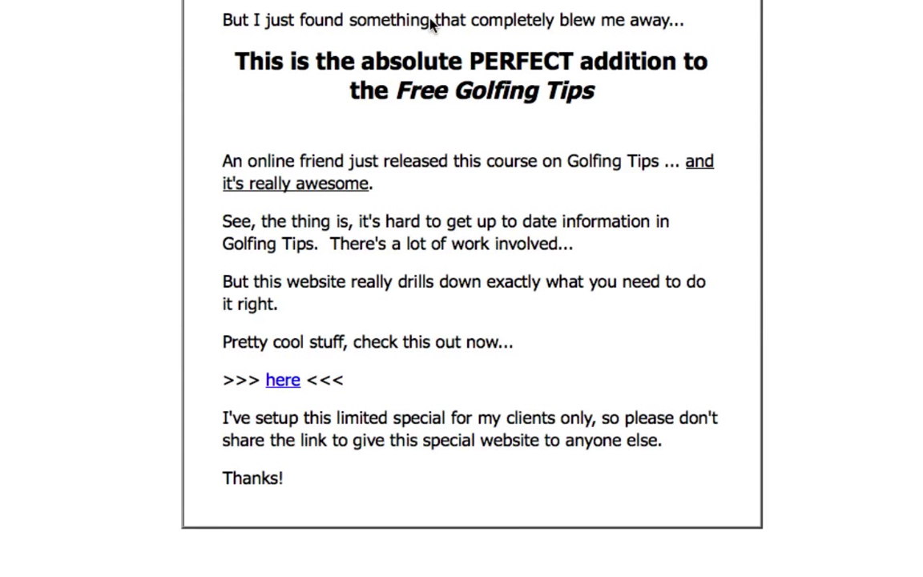
Confirm index.html appears in the file list, then return to the golf tips page.
click(425, 2)
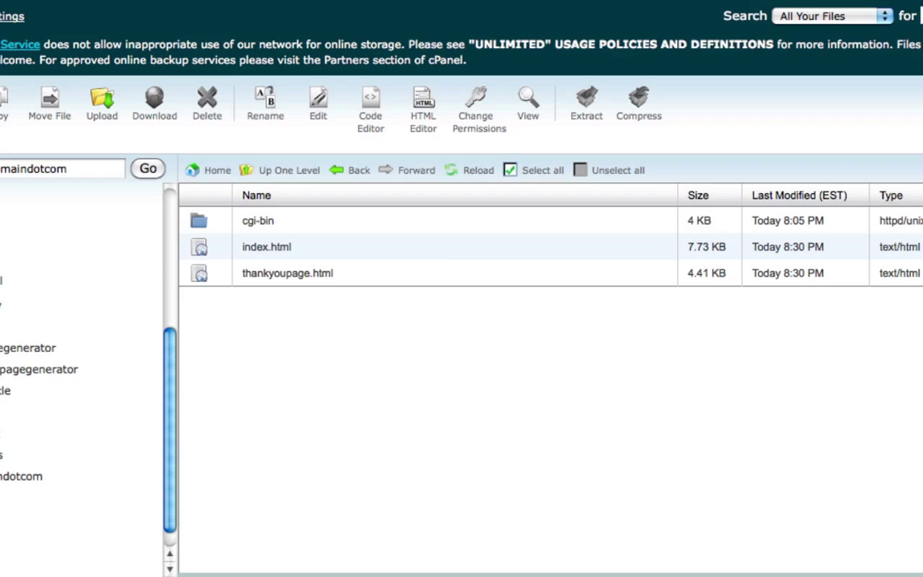
key(ctrl+Tab)
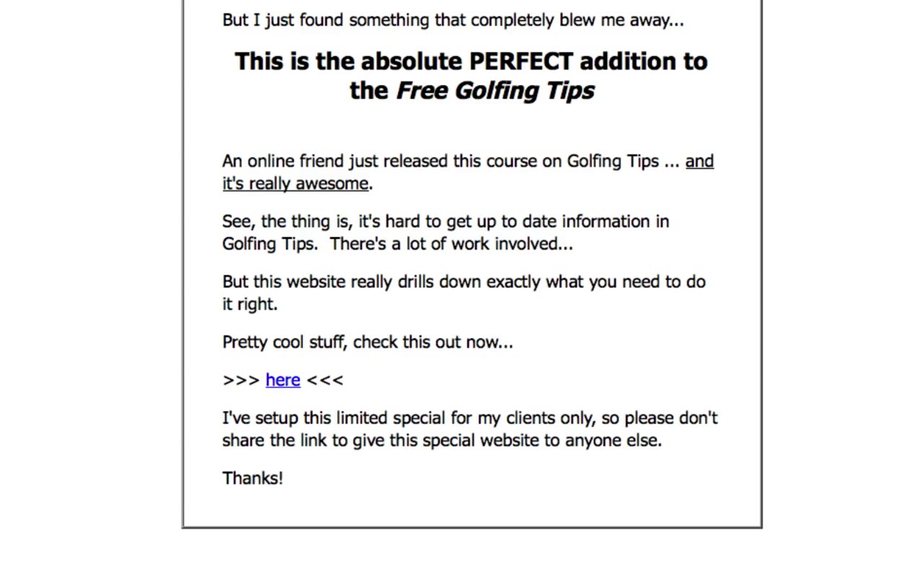
right_click(767, 266)
click(765, 305)
Scroll the golf opt-in page and focus the Email field of its signup form.
scroll(765, 304, up, 15)
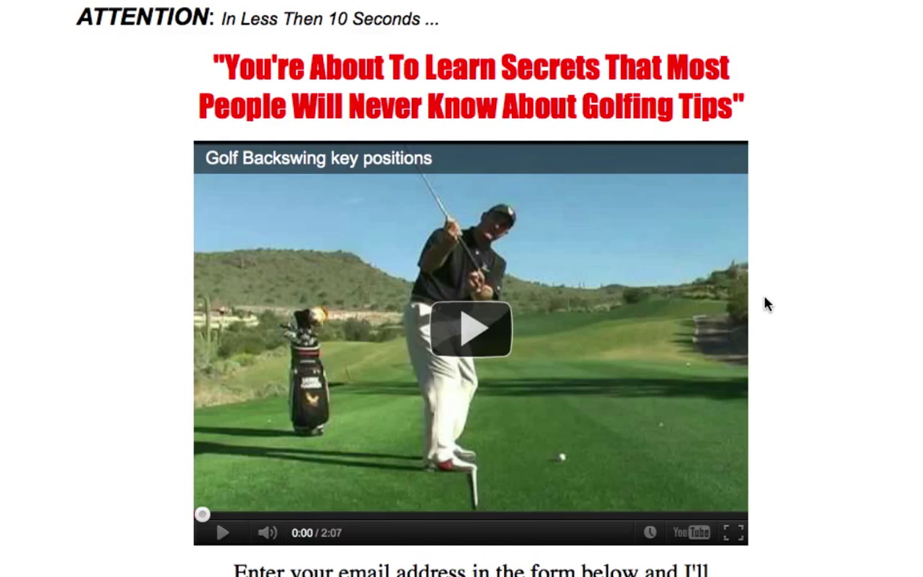
scroll(765, 305, down, 5)
scroll(764, 303, up, 4)
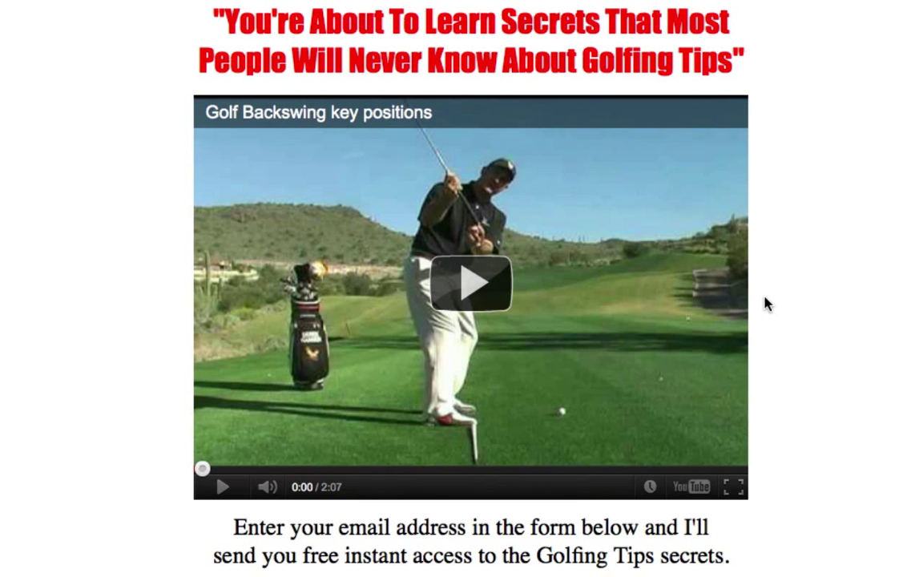
scroll(764, 302, down, 4)
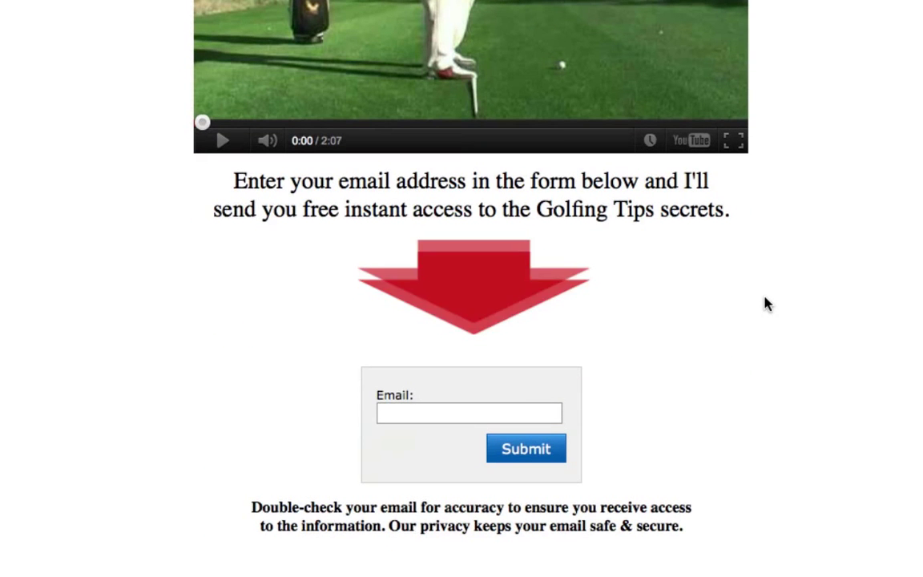
click(523, 414)
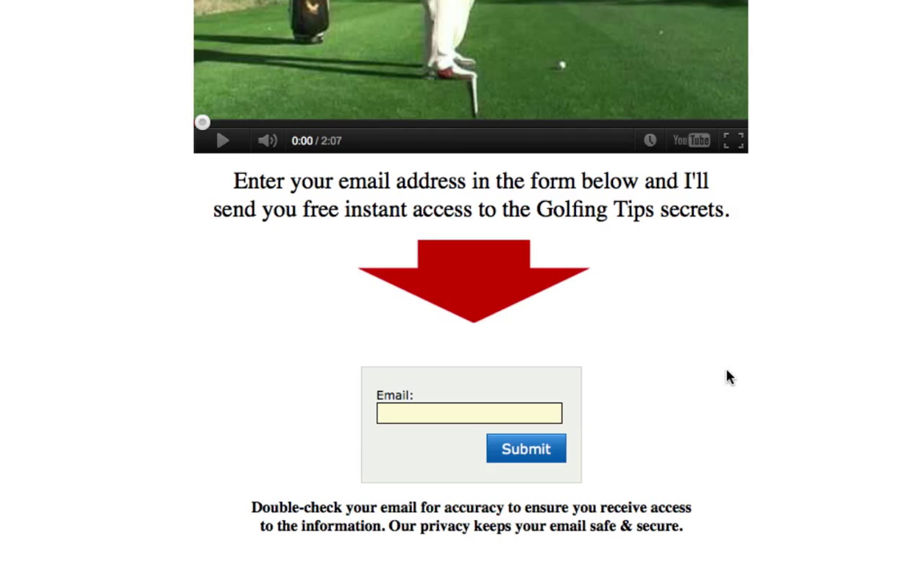
scroll(728, 377, up, 5)
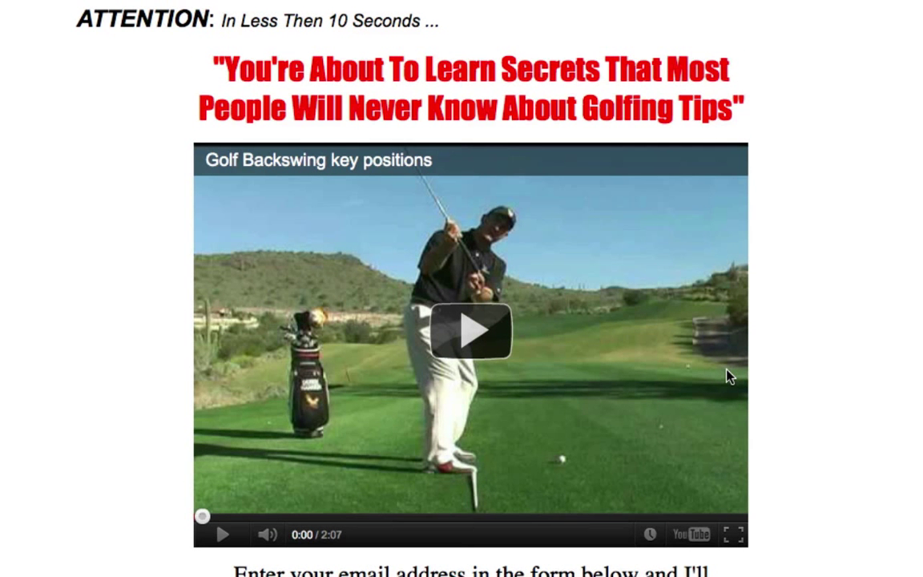